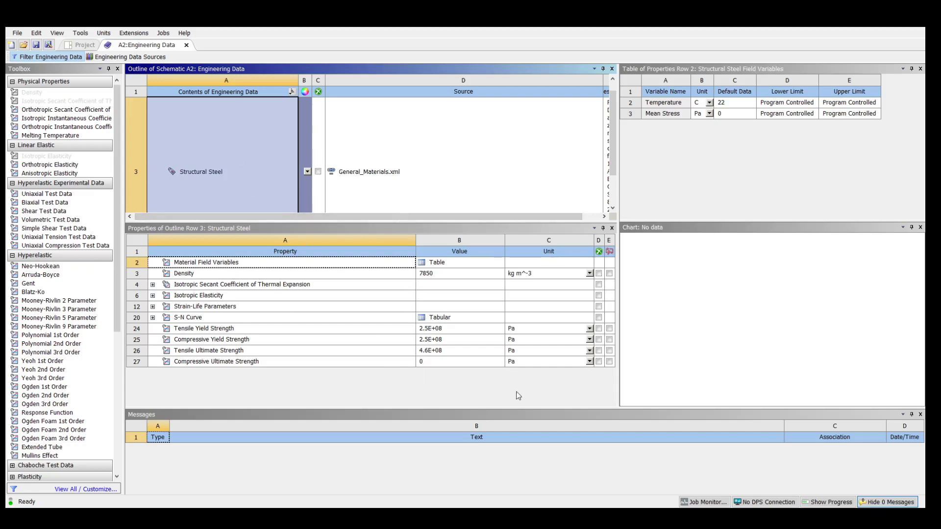
# Step: Leave the engineering data and examine the two concentric circles of Sketch1 on the XY plane in the geometry
pyautogui.click(83, 44)
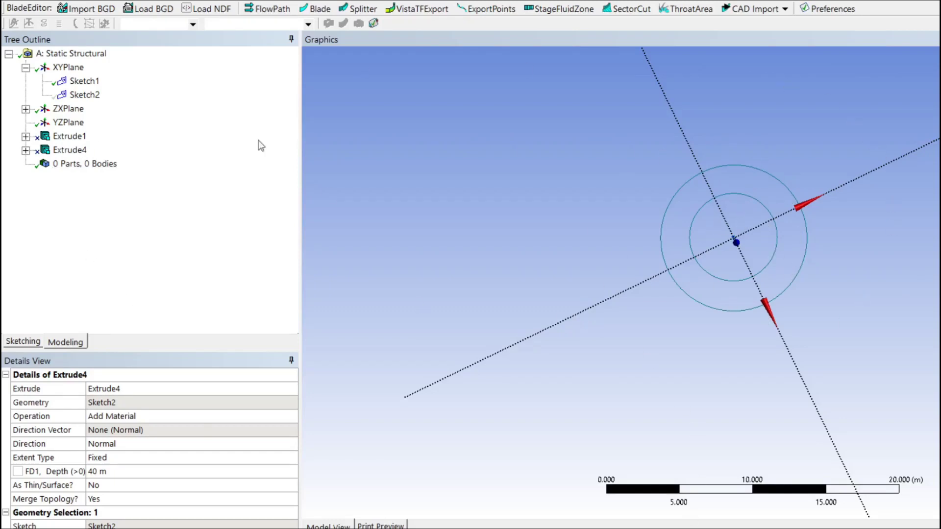
pyautogui.click(85, 81)
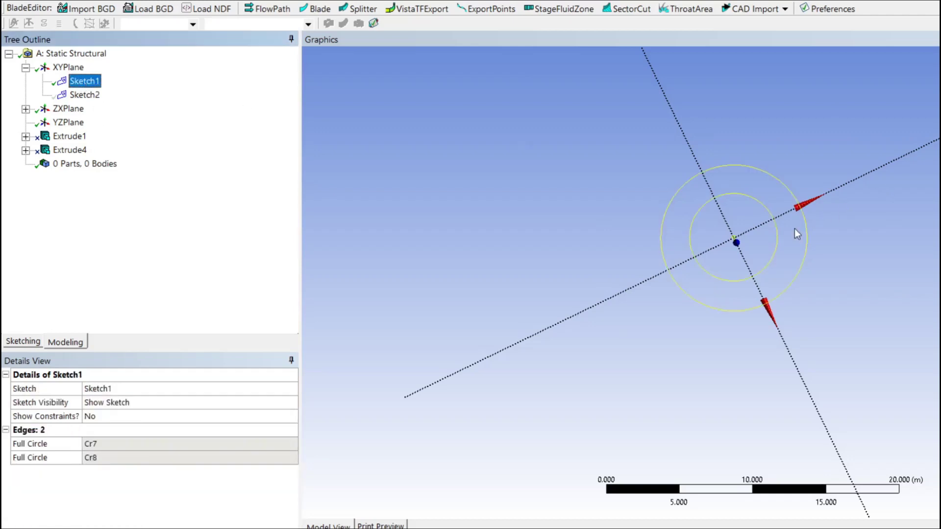
pyautogui.click(811, 237)
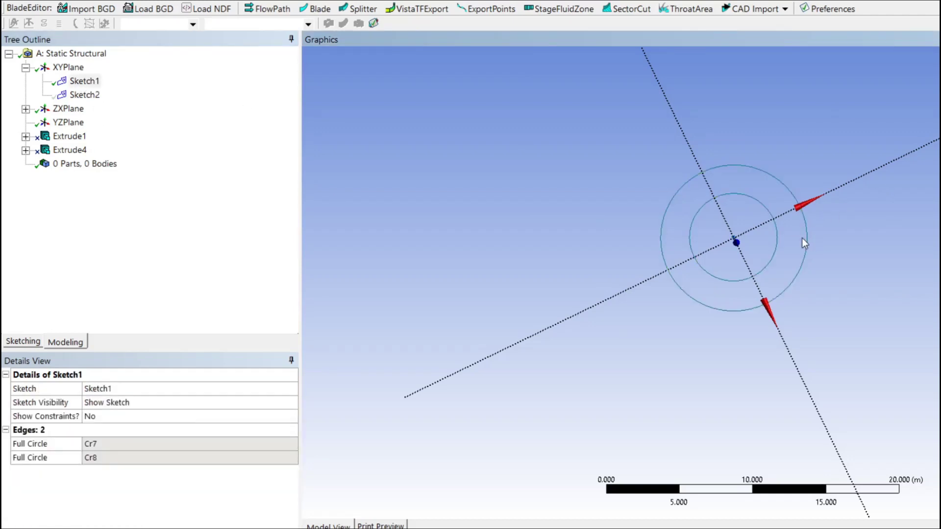
pyautogui.click(22, 342)
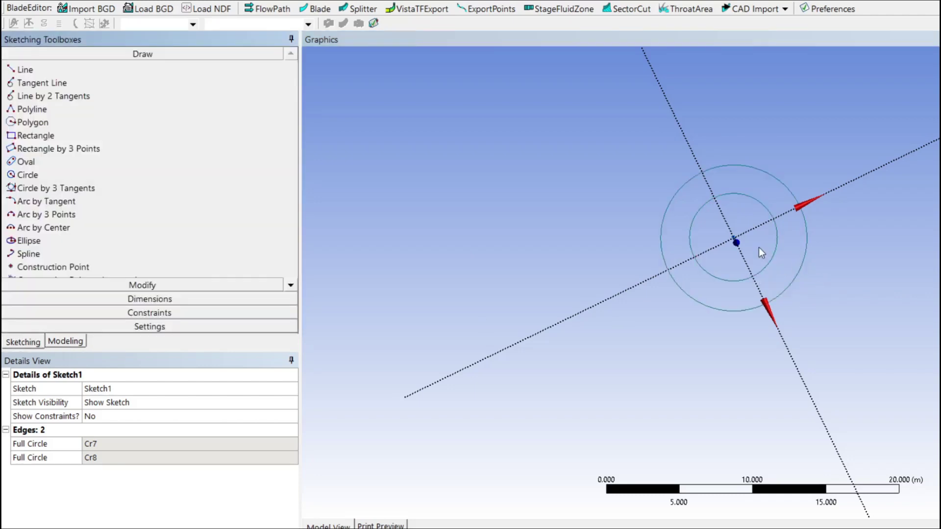
pyautogui.scroll(3, 779, 246)
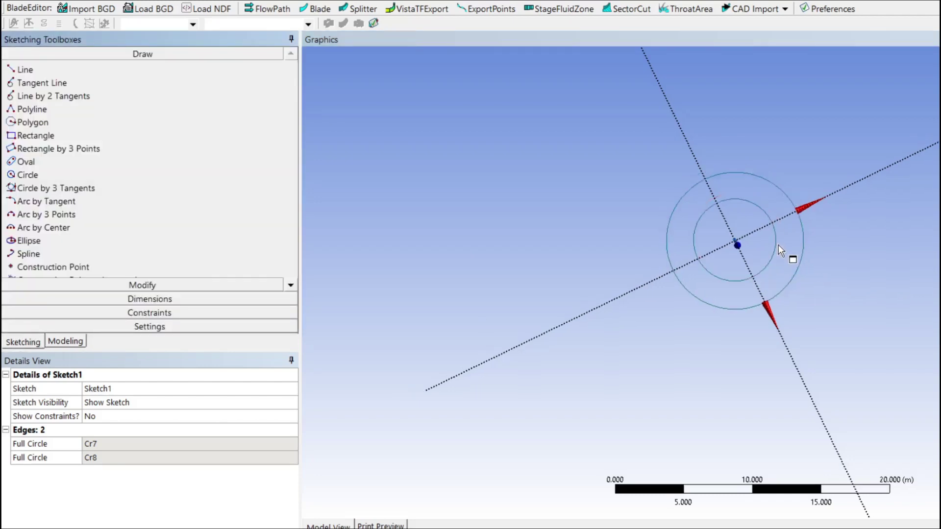
pyautogui.scroll(1, 777, 244)
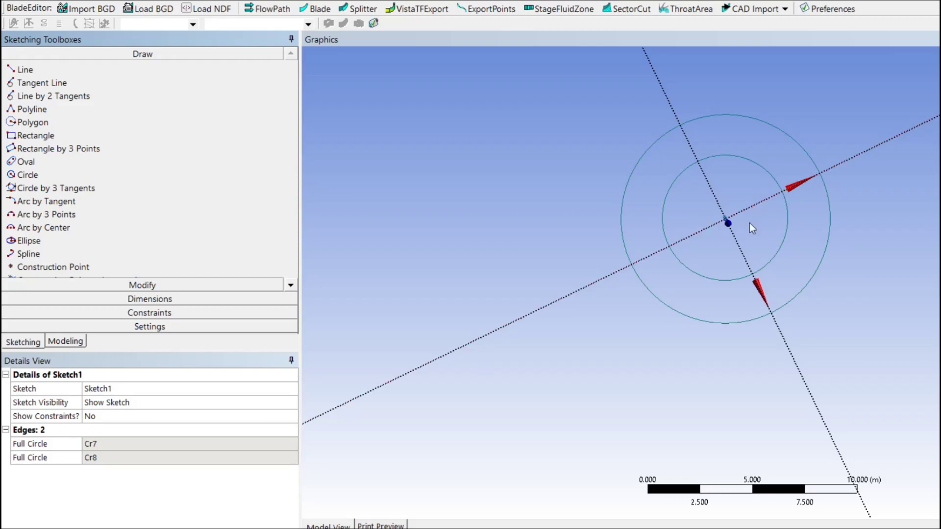
pyautogui.scroll(-2, 758, 230)
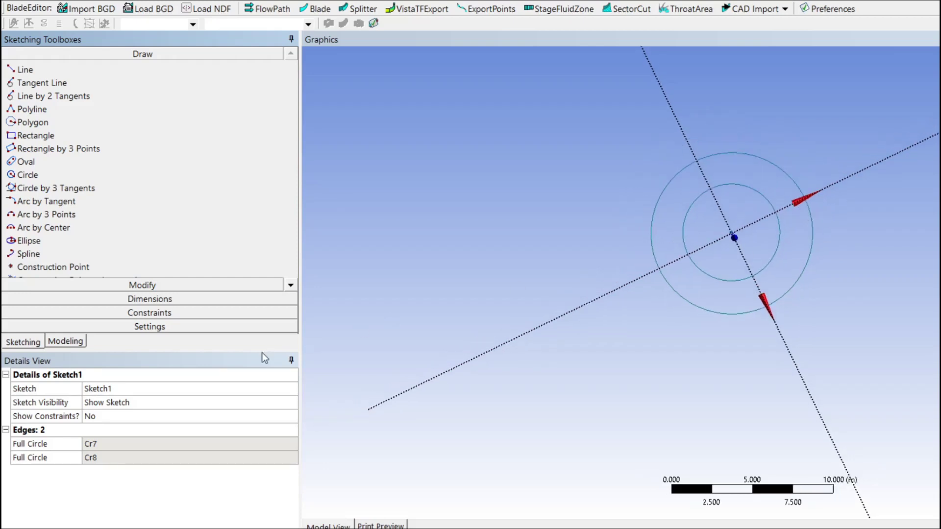
# Step: Generate the existing Extrude1 feature, which extrudes Sketch1 by 2 m as added material
pyautogui.click(74, 342)
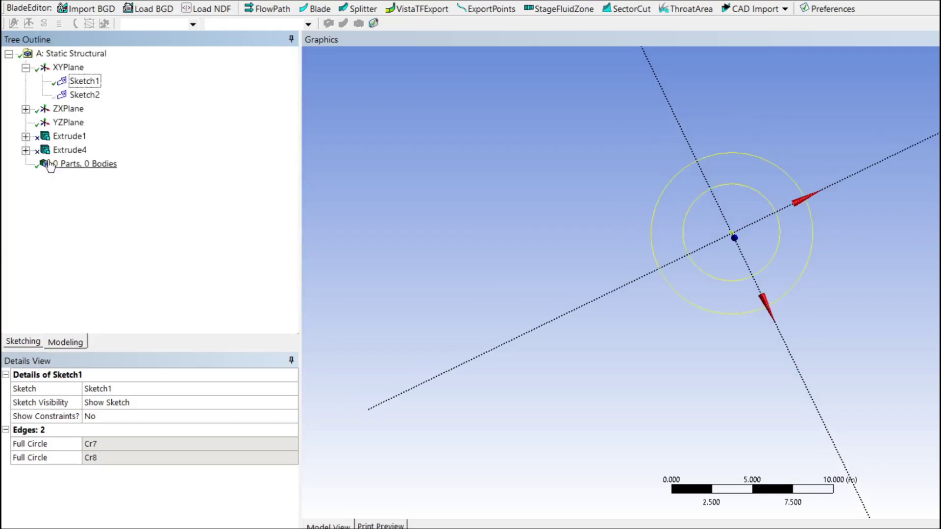
pyautogui.click(73, 137)
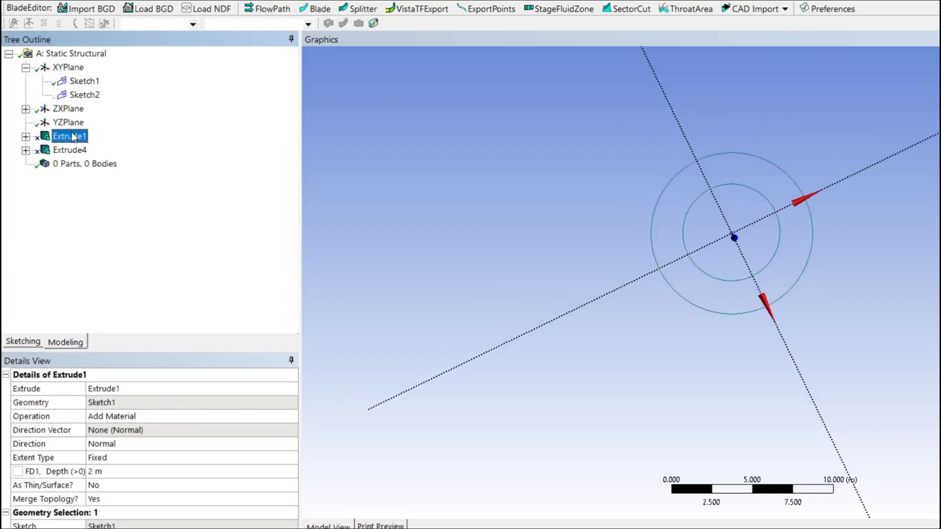
pyautogui.press('F5')
pyautogui.moveTo(912, 180); pyautogui.dragTo(937, 191, button='middle')
pyautogui.scroll(3, 927, 186)
pyautogui.scroll(-5, 927, 187)
pyautogui.scroll(2, 937, 191)
pyautogui.scroll(-3, 937, 191)
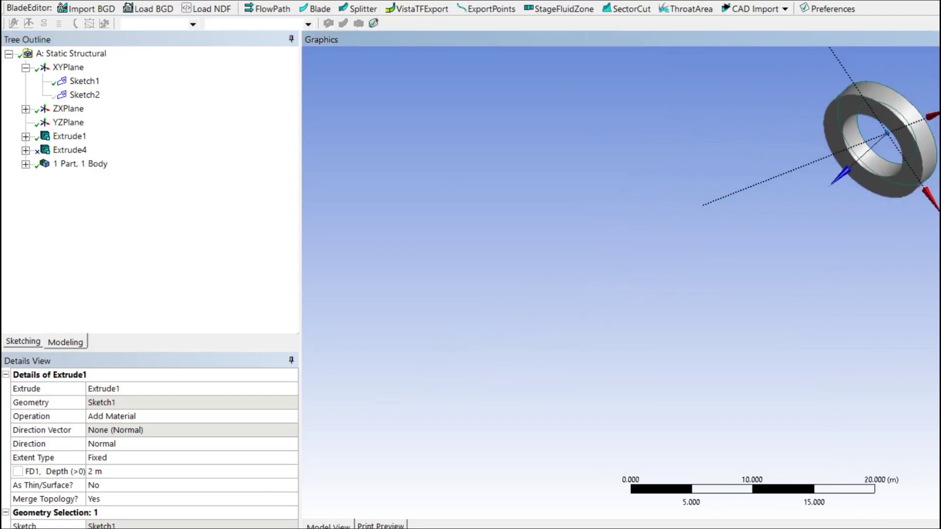
# Step: Generate the existing Extrude4 feature, which extrudes Sketch2 by 40 m, and inspect the resulting solid from several angles
pyautogui.click(59, 152)
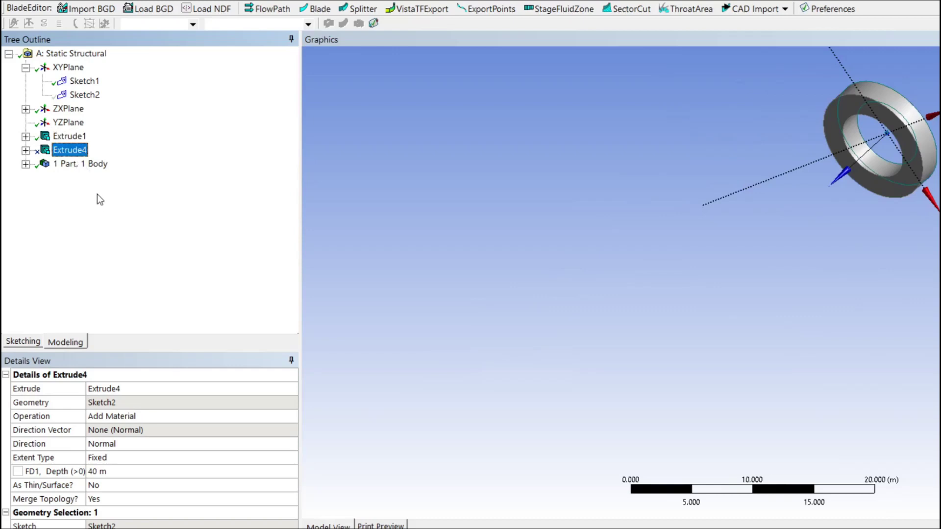
pyautogui.press('F5')
pyautogui.moveTo(939, 177); pyautogui.dragTo(871, 217, button='middle')
pyautogui.scroll(-2, 936, 177)
pyautogui.moveTo(938, 180); pyautogui.dragTo(541, 223, button='middle')
pyautogui.scroll(1, 751, 240)
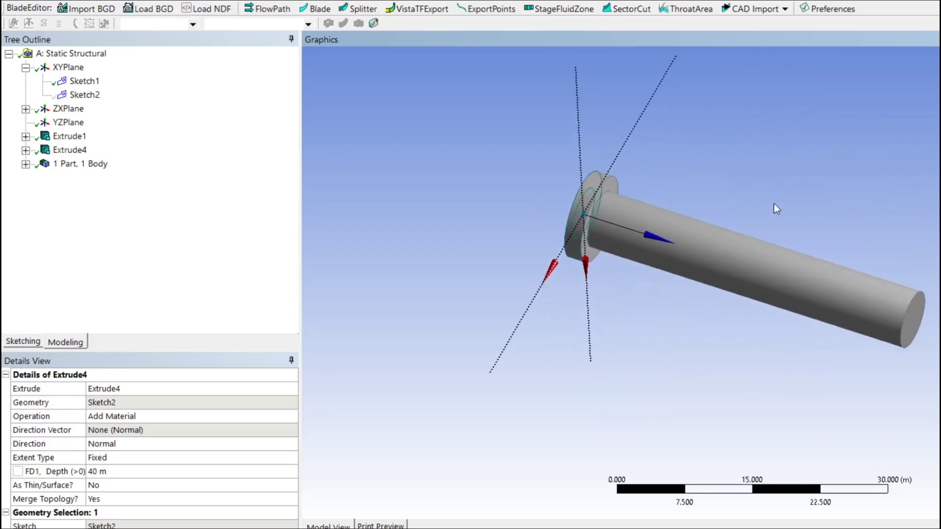
pyautogui.moveTo(777, 206); pyautogui.dragTo(837, 252, button='middle')
pyautogui.scroll(-1, 773, 195)
pyautogui.moveTo(773, 195); pyautogui.dragTo(875, 292, button='middle')
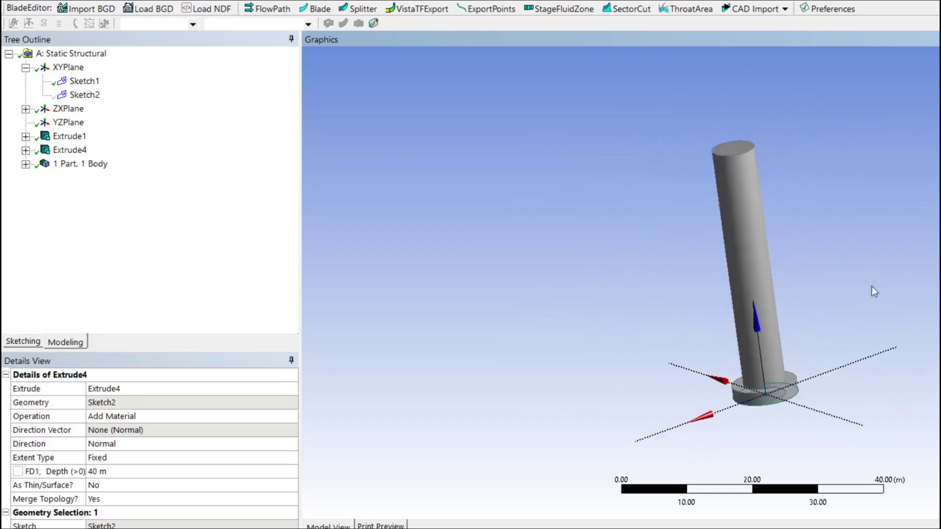
pyautogui.scroll(-3, 665, 222)
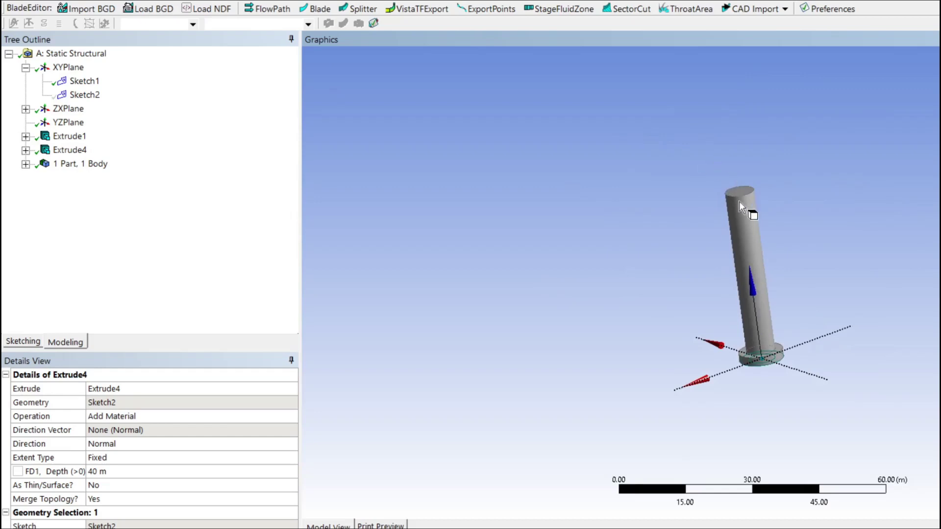
pyautogui.scroll(6, 730, 169)
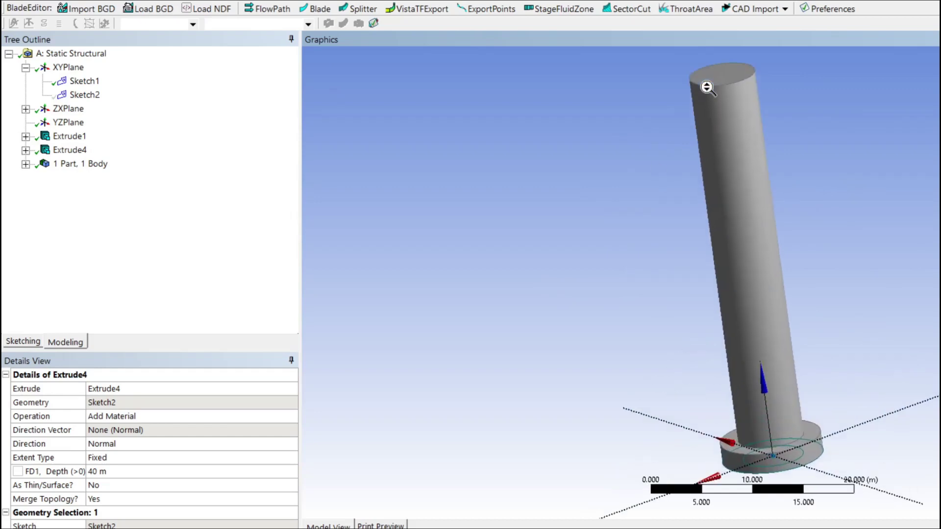
pyautogui.scroll(-3, 725, 92)
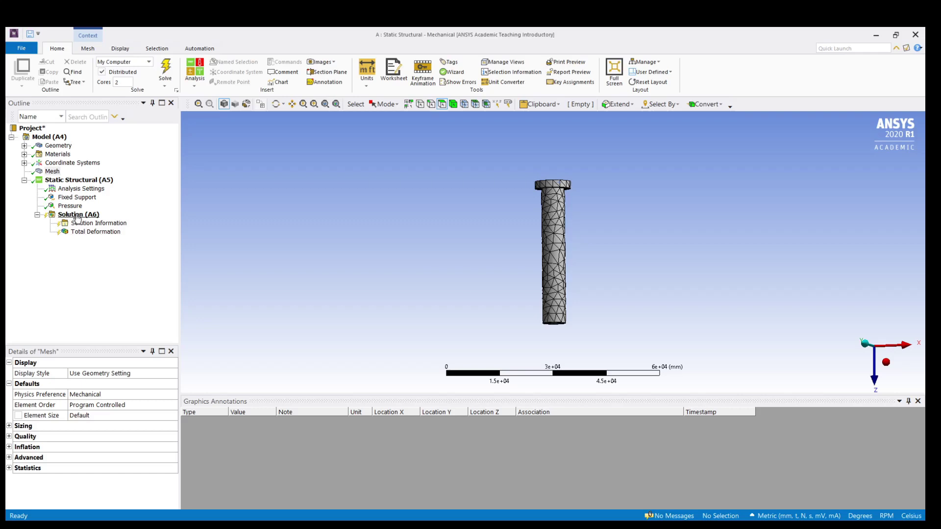
# Step: Review the mesh in Mechanical and the fixed support scoped to the end face of the shaft
pyautogui.click(53, 172)
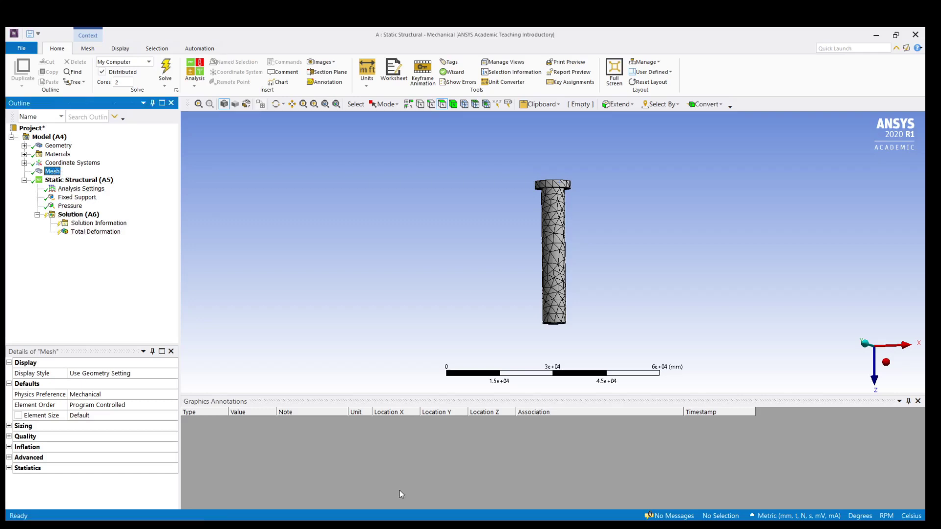
pyautogui.click(402, 526)
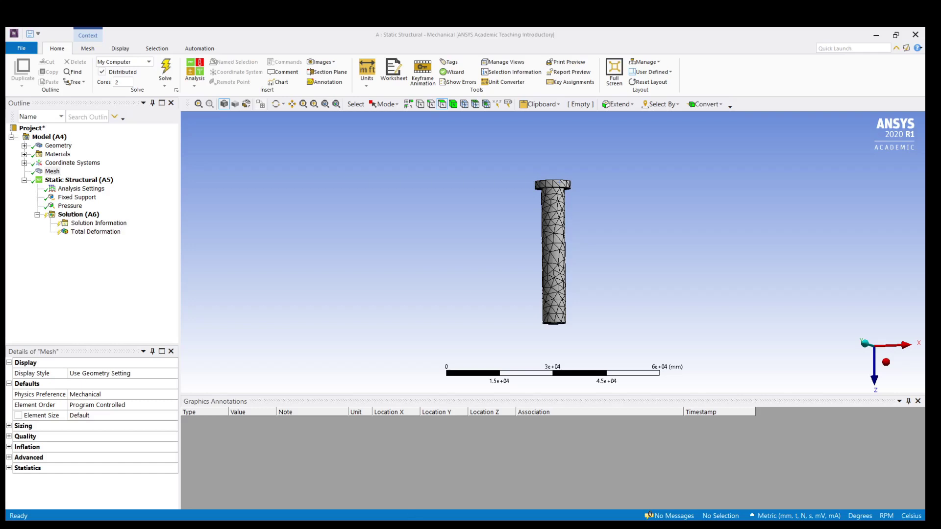
pyautogui.click(96, 180)
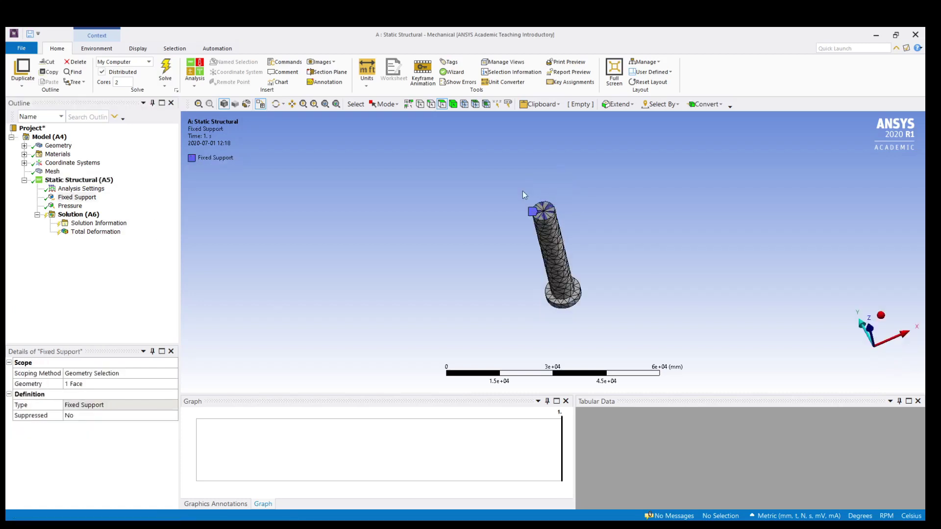
pyautogui.click(552, 215)
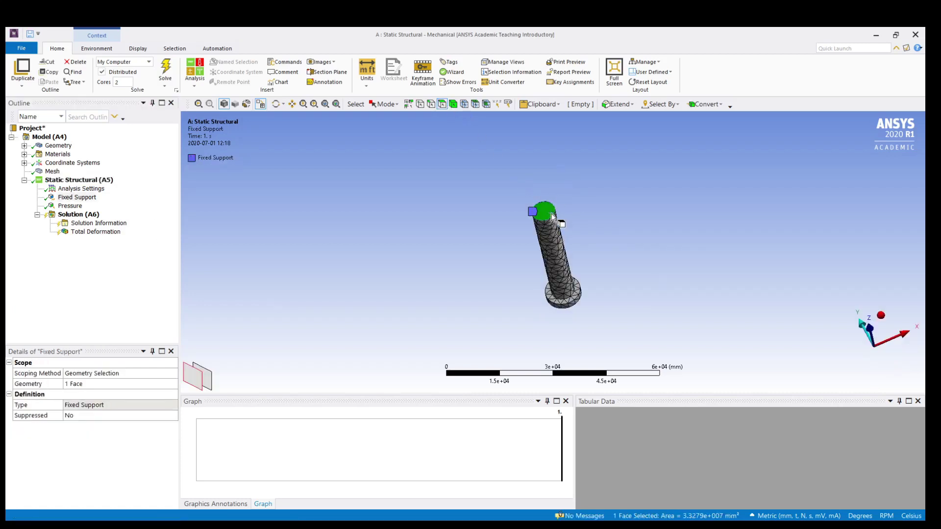
pyautogui.moveTo(721, 263); pyautogui.dragTo(623, 273, button='middle')
pyautogui.scroll(3, 548, 258)
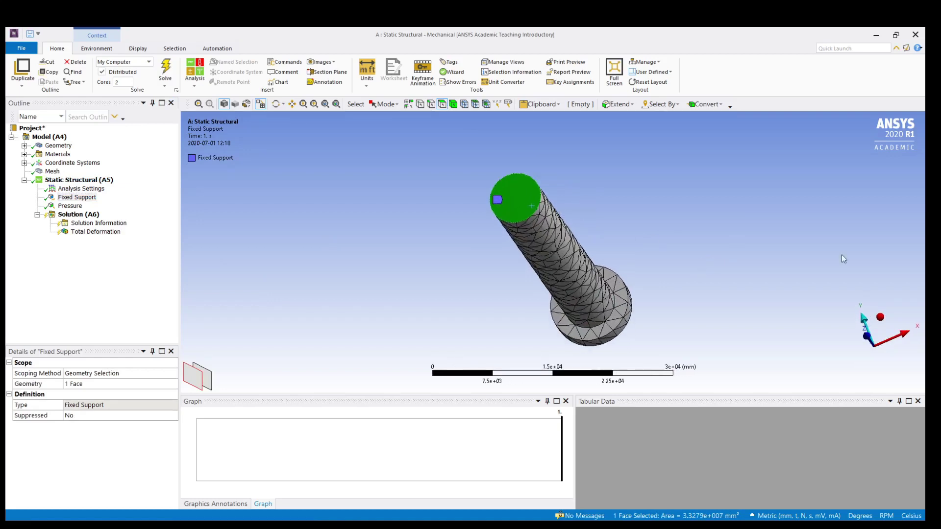
pyautogui.moveTo(842, 255); pyautogui.dragTo(573, 276, button='middle')
pyautogui.click(572, 277)
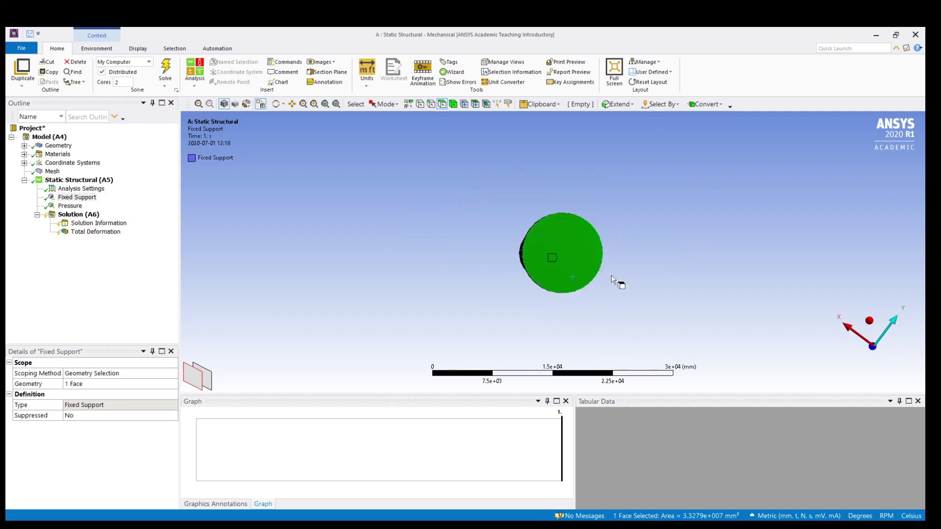
# Step: Review the pressure load's definition and the flange face it is applied to
pyautogui.click(70, 206)
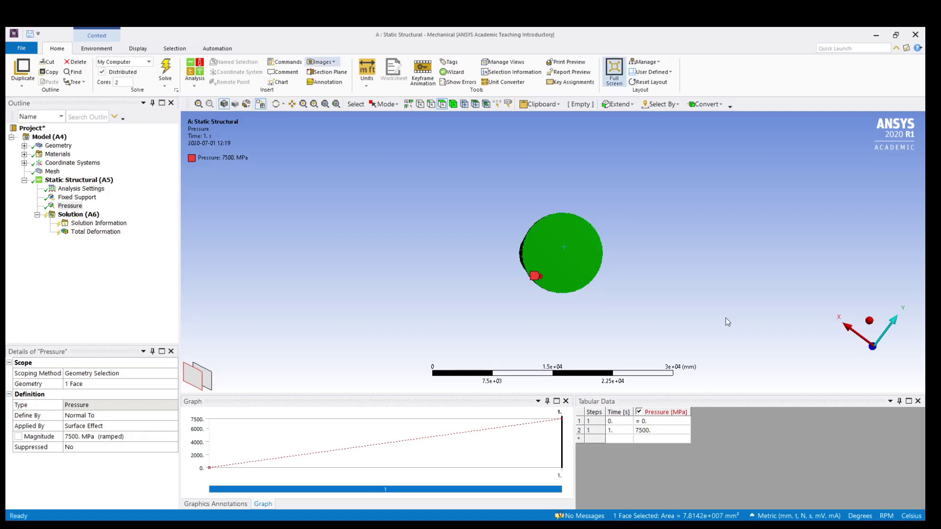
pyautogui.moveTo(636, 285); pyautogui.dragTo(621, 240, button='middle')
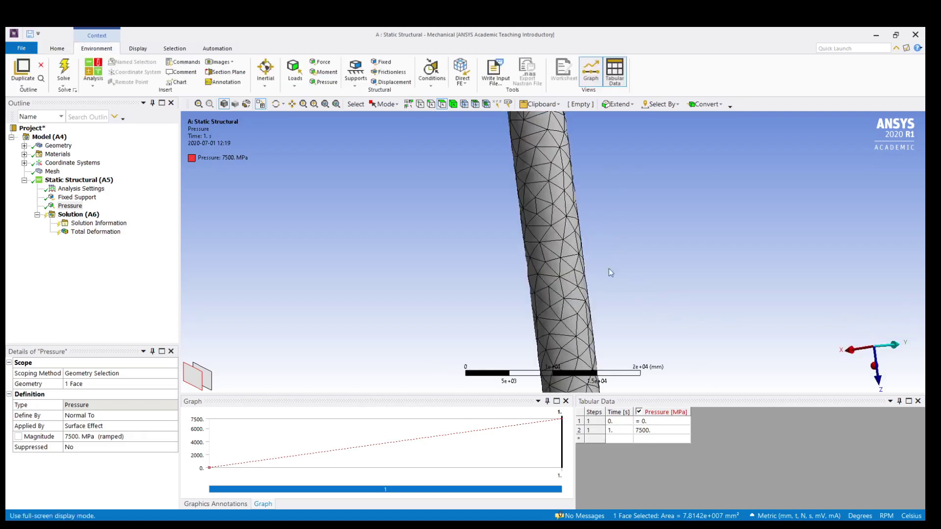
pyautogui.scroll(-5, 608, 282)
# Step: Solve the static structural analysis with its Total Deformation result
pyautogui.click(81, 233)
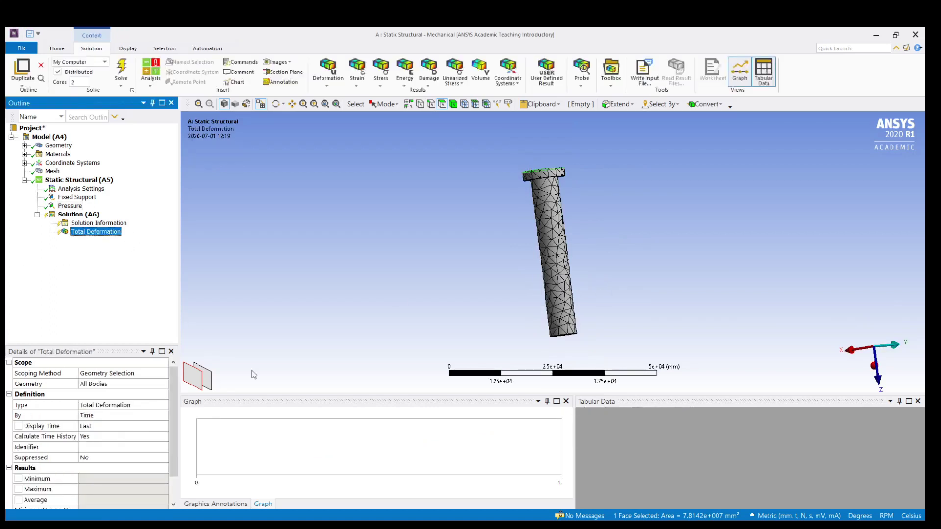
pyautogui.click(78, 215)
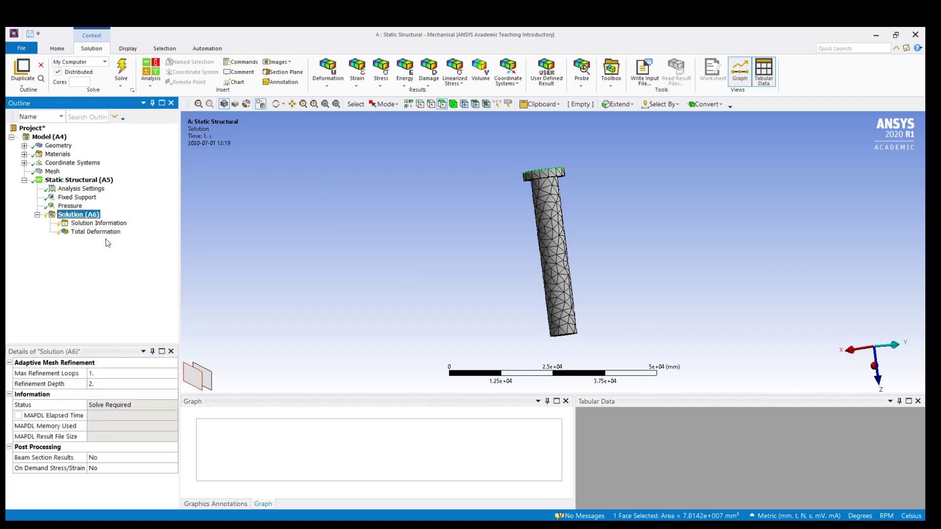
pyautogui.press('F5')
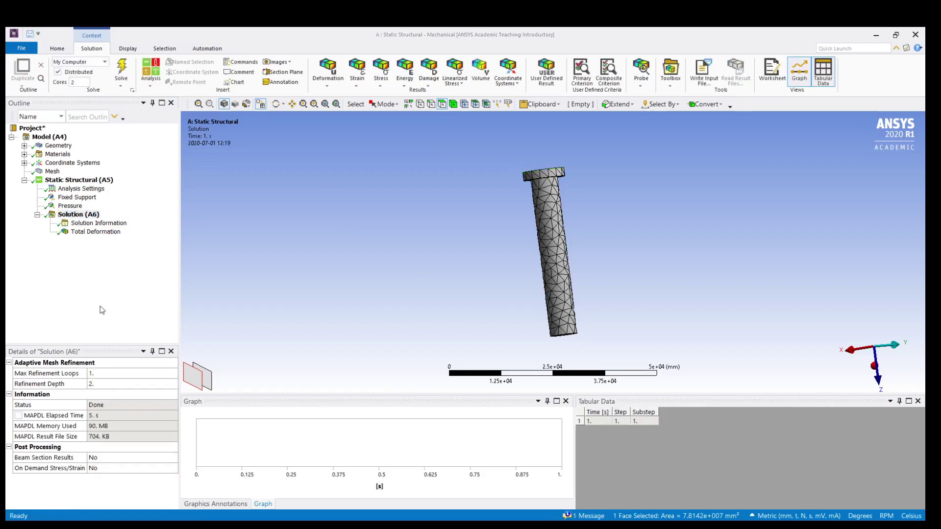
# Step: Display the total deformation contours on the model and play the result animation
pyautogui.click(90, 233)
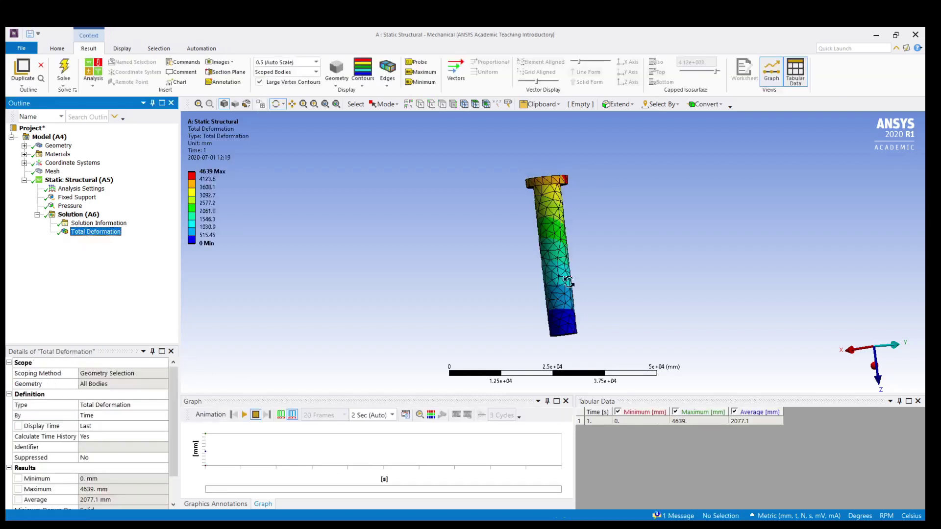
pyautogui.moveTo(569, 279); pyautogui.dragTo(572, 284)
pyautogui.scroll(-3, 571, 284)
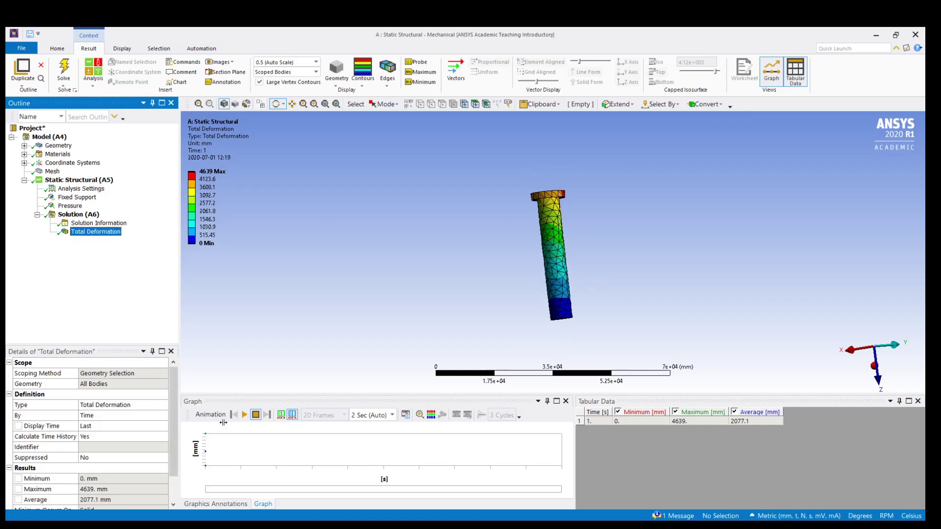
pyautogui.click(245, 417)
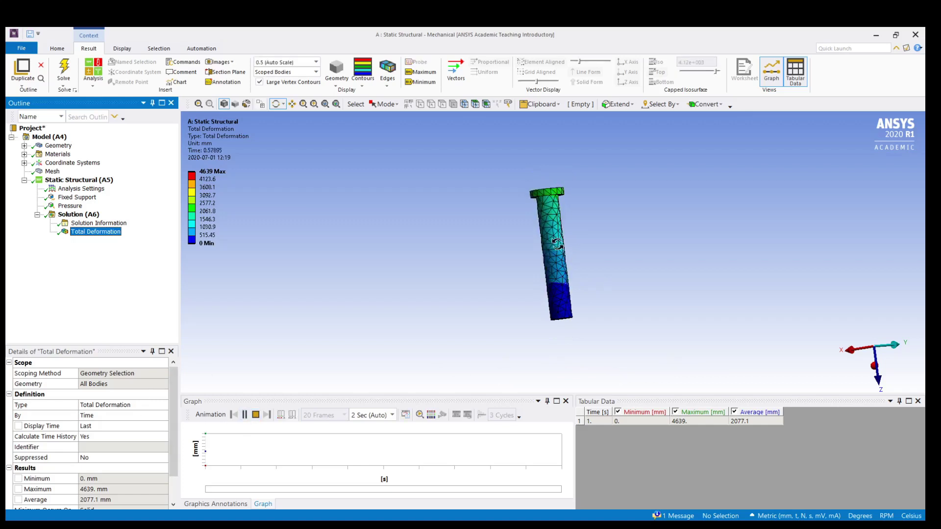